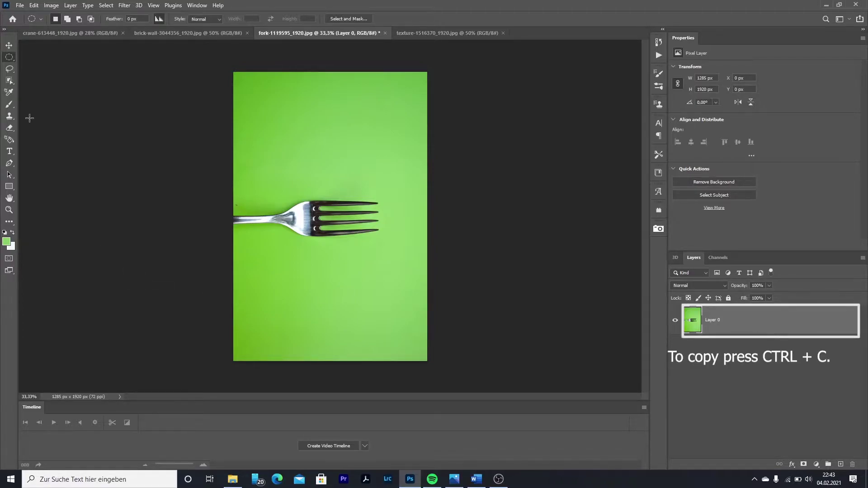
- Copy Layer 0 of the fork-on-green image to the clipboard with Edit > Copy
left_click(35, 5)
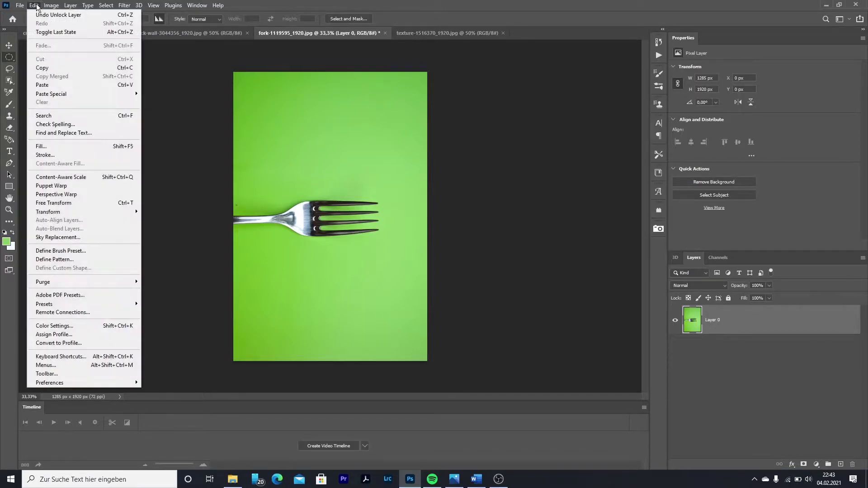
left_click(61, 68)
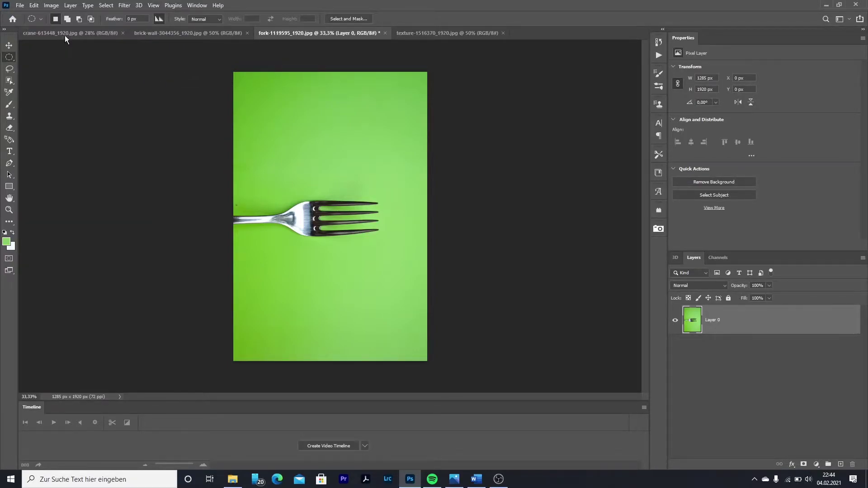
- Create a new 1285 x 1920 px document with Transparent background contents
left_click(23, 7)
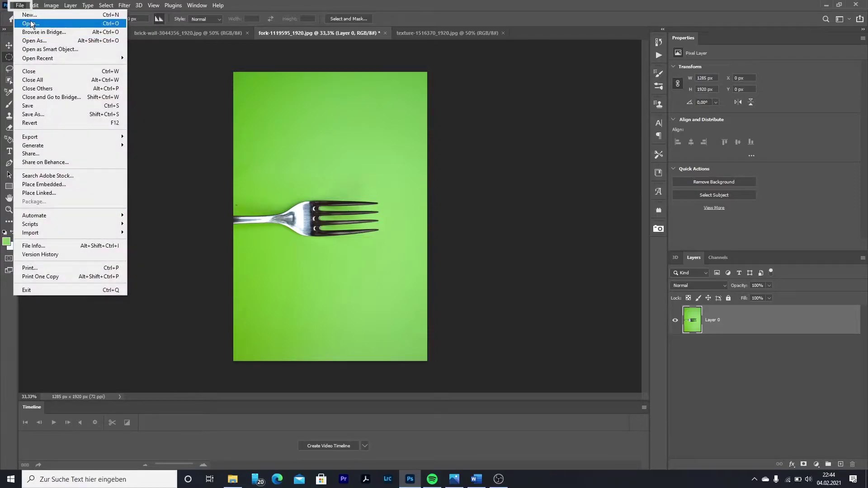
left_click(30, 17)
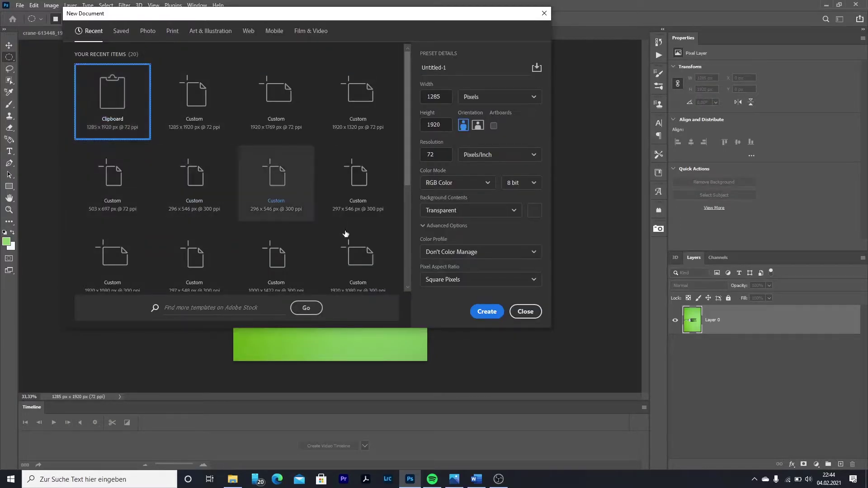
left_click(454, 210)
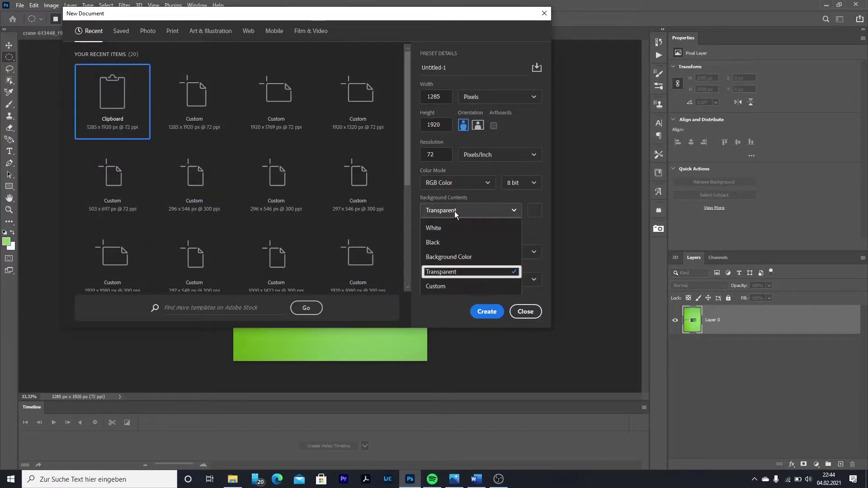
left_click(470, 273)
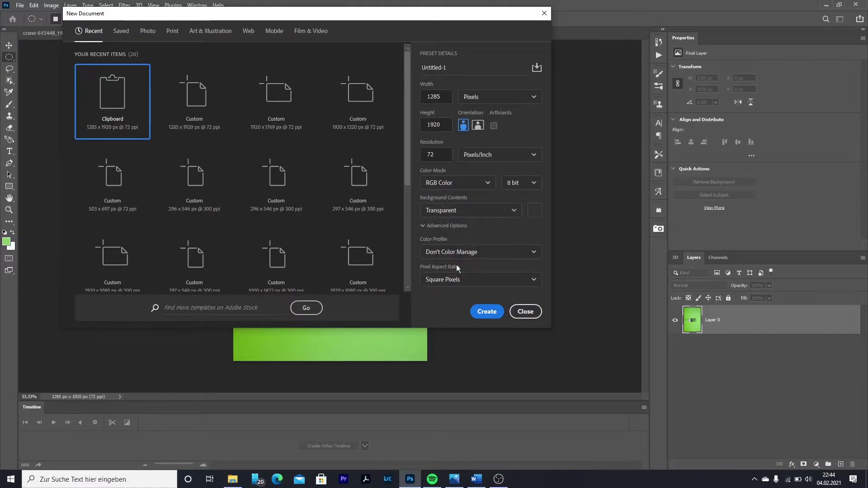
left_click(482, 312)
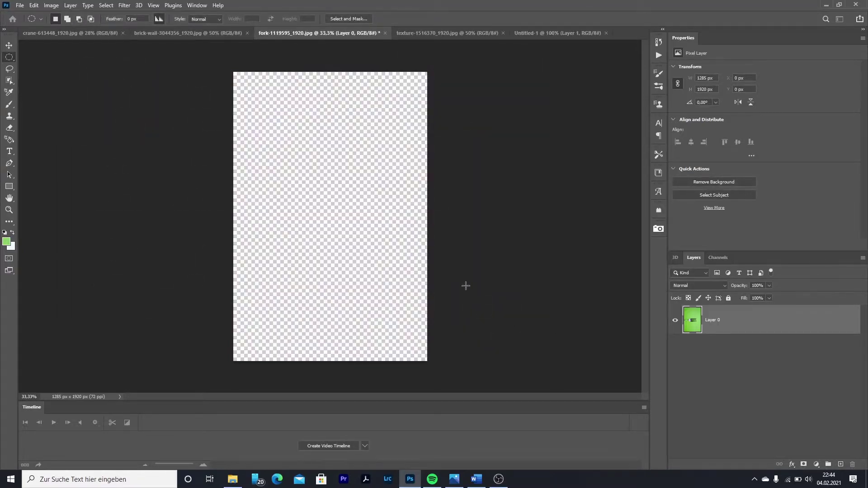
- Paste the fork photo into Untitled-1 as a new layer
key("ctrl+v")
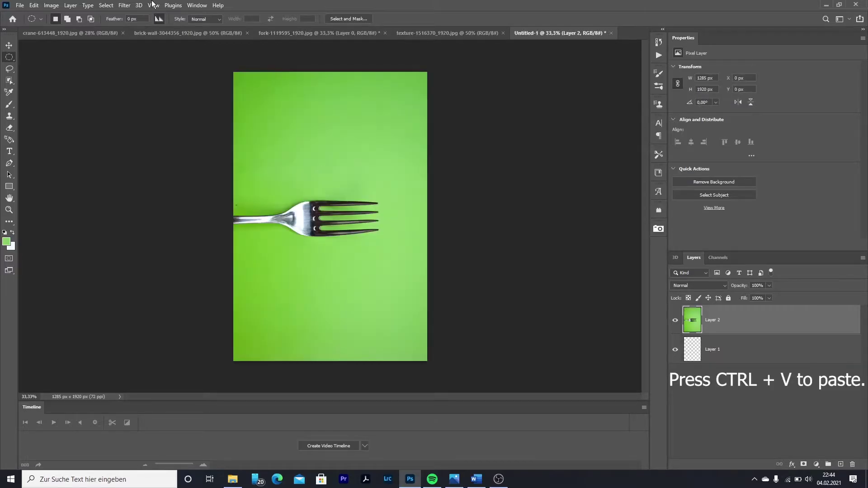
left_click(38, 5)
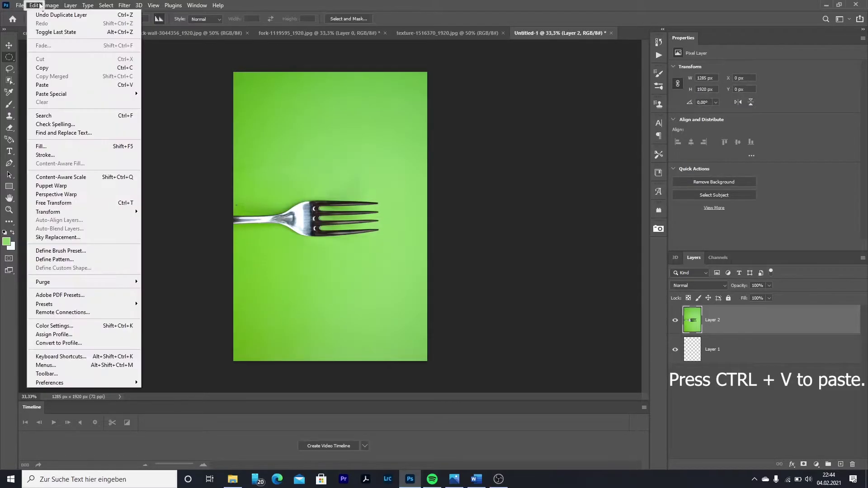
left_click(168, 85)
- Open Color Range, sample the green background and add lighter green shades
left_click(107, 6)
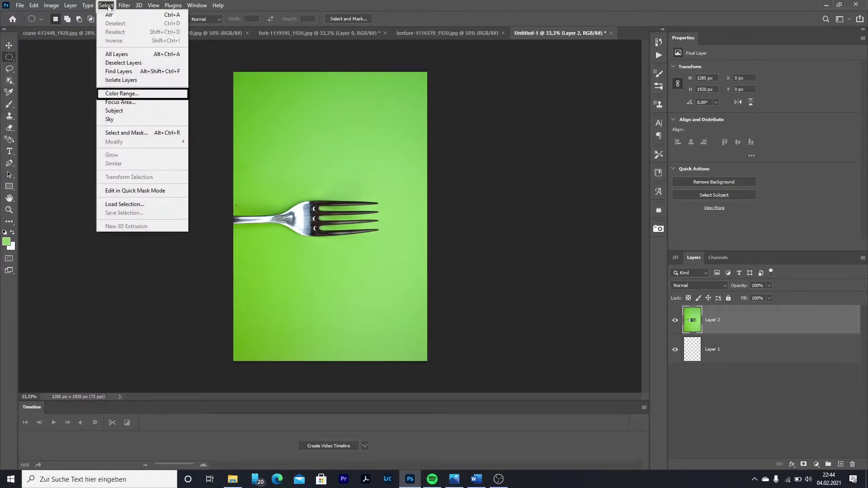
left_click(130, 93)
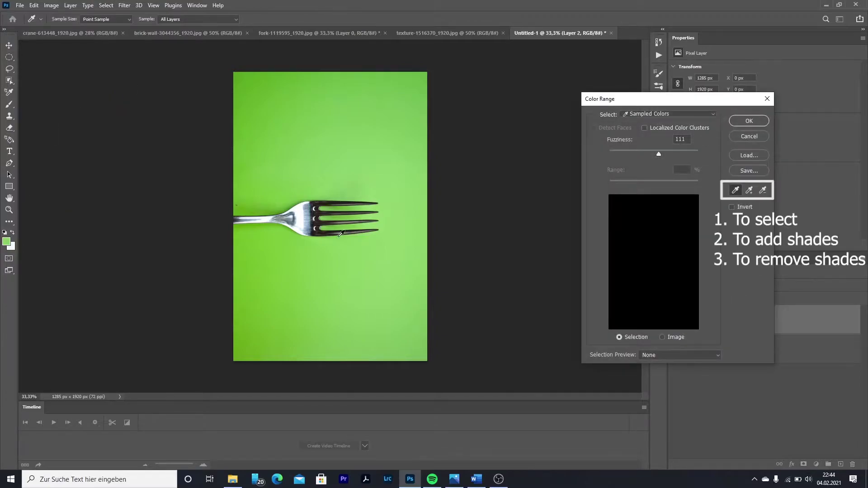
left_click(735, 191)
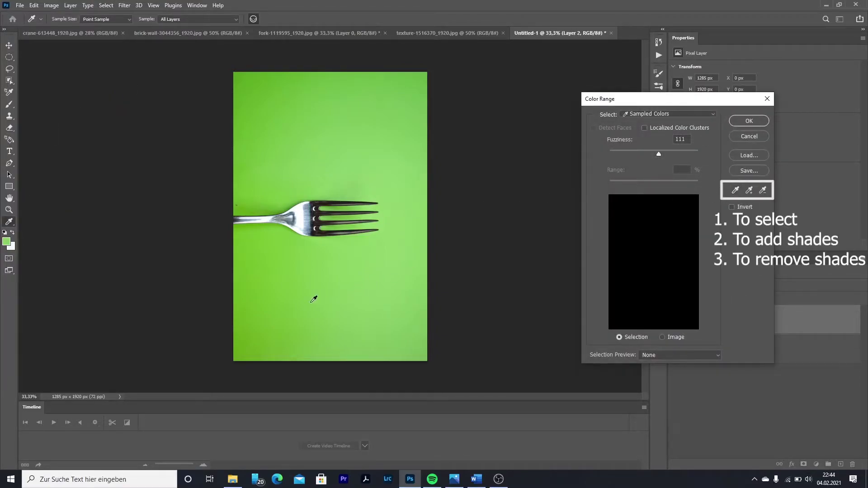
left_click(257, 311)
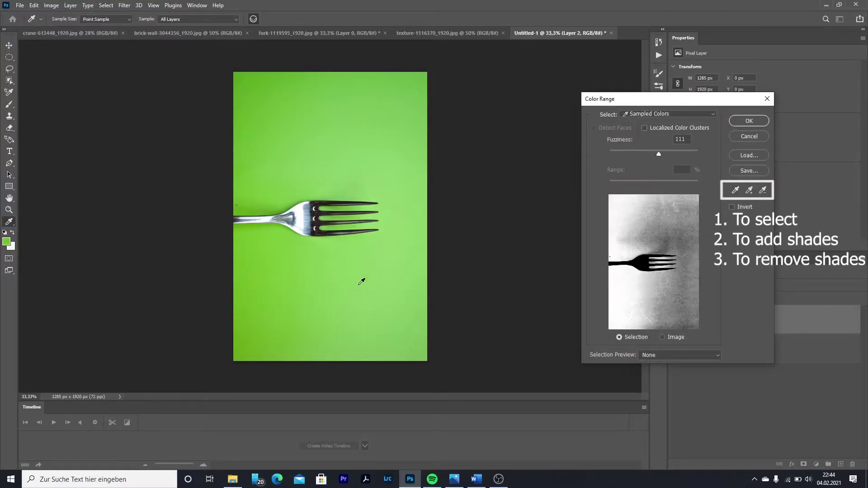
left_click(749, 190)
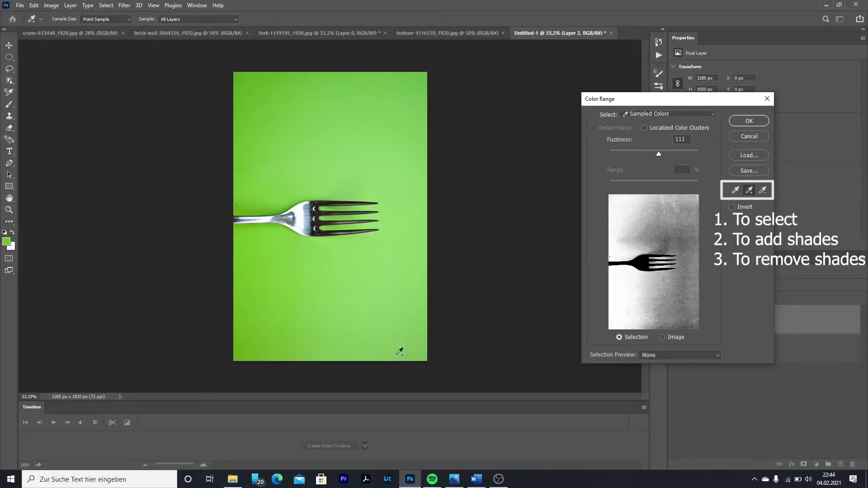
left_click(389, 331)
left_click(427, 262)
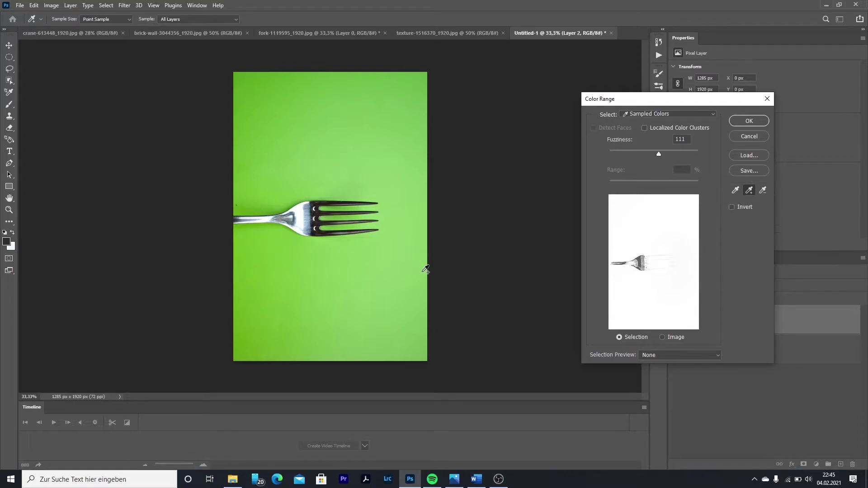
- Subtract the fork's shades from the selection and add a missed green patch
left_click(478, 262)
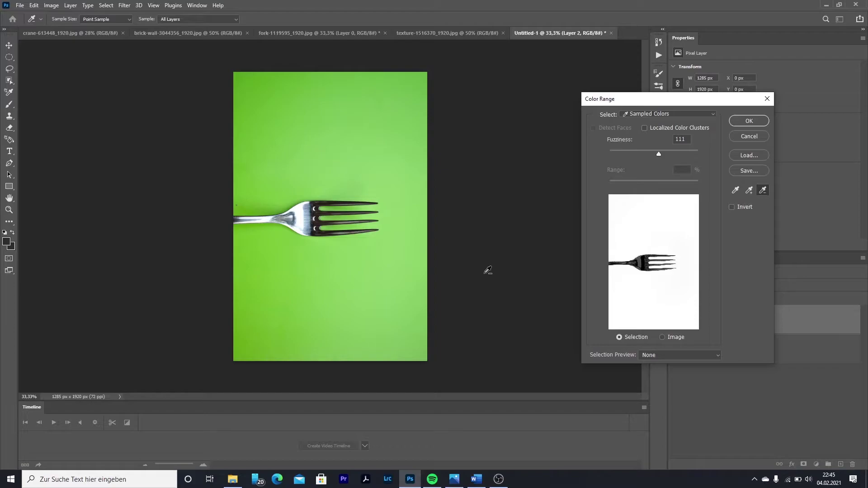
left_click(464, 262)
left_click(458, 261)
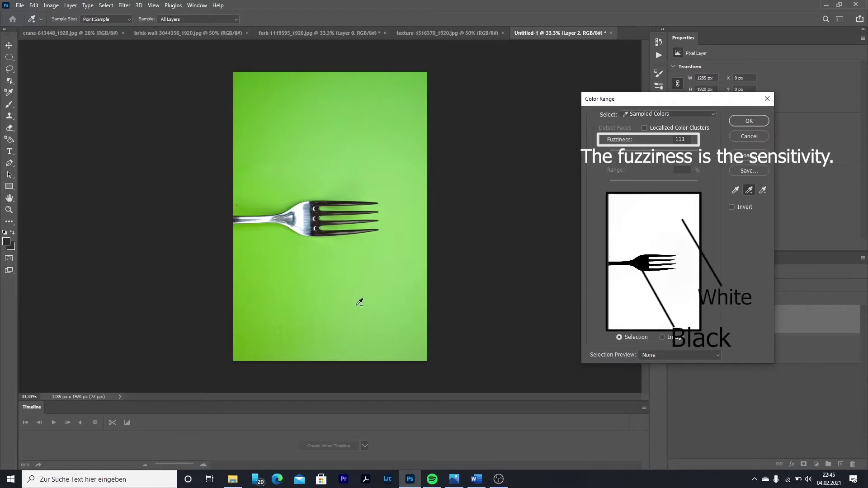
scroll(357, 299, "up", 5)
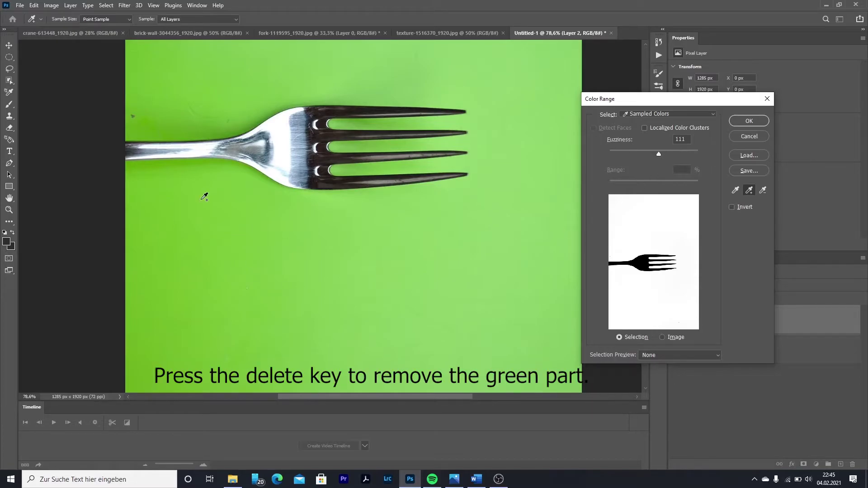
scroll(257, 233, "up", 3)
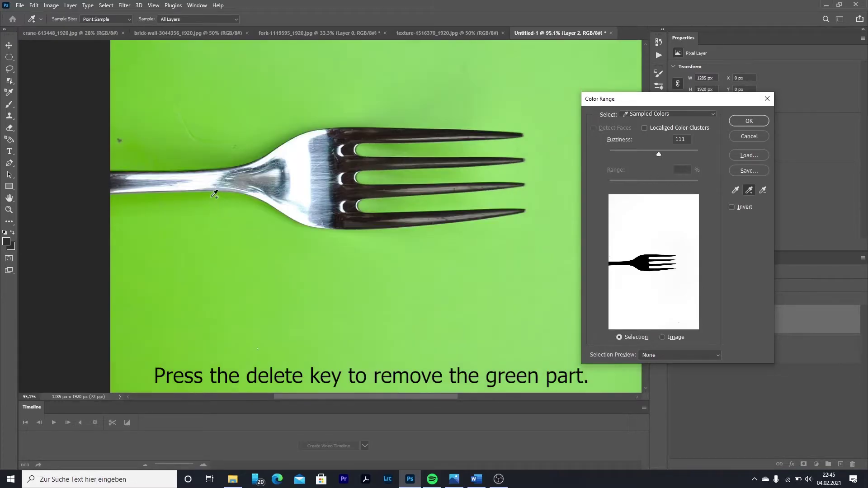
left_click(215, 196)
- Confirm the Color Range selection, delete the green background, and deselect
left_click(749, 121)
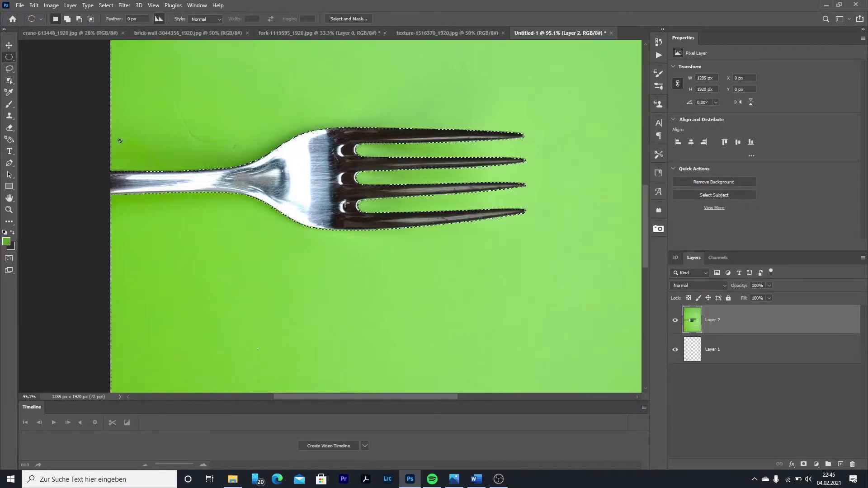
key("e")
key("Delete")
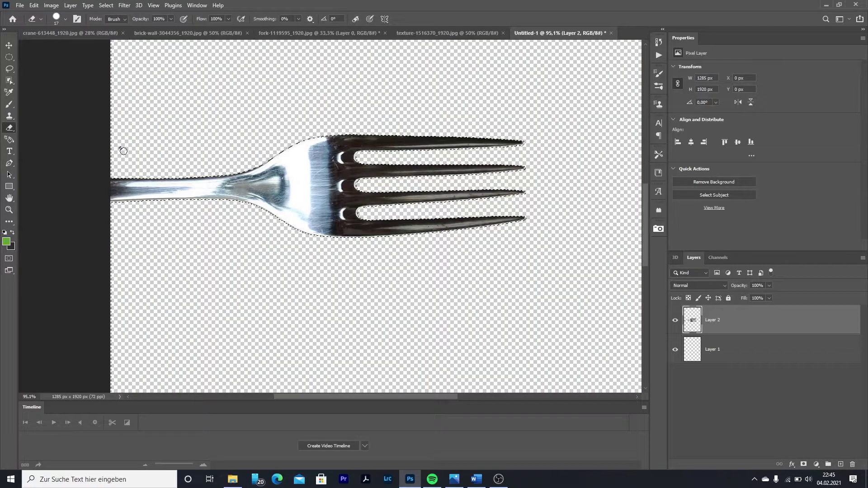
left_click(9, 57)
right_click(201, 100)
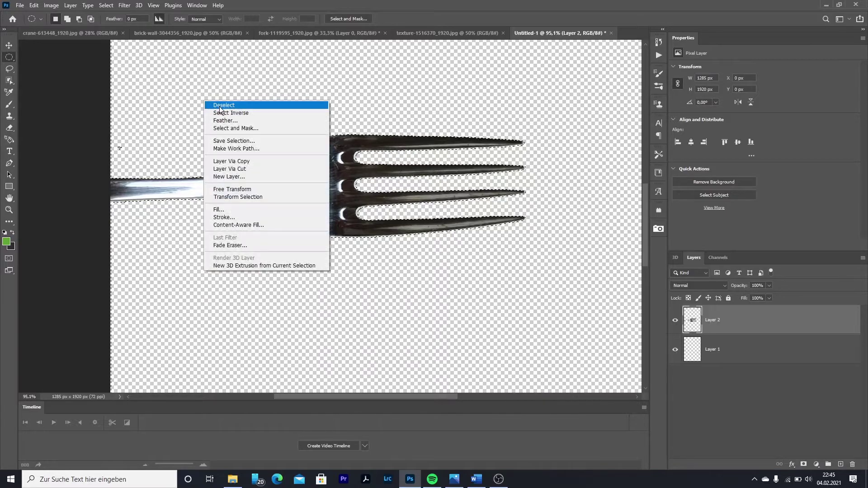
left_click(220, 106)
- Pull the wood plank texture into a floating window to bring it into Untitled-1
left_click(10, 128)
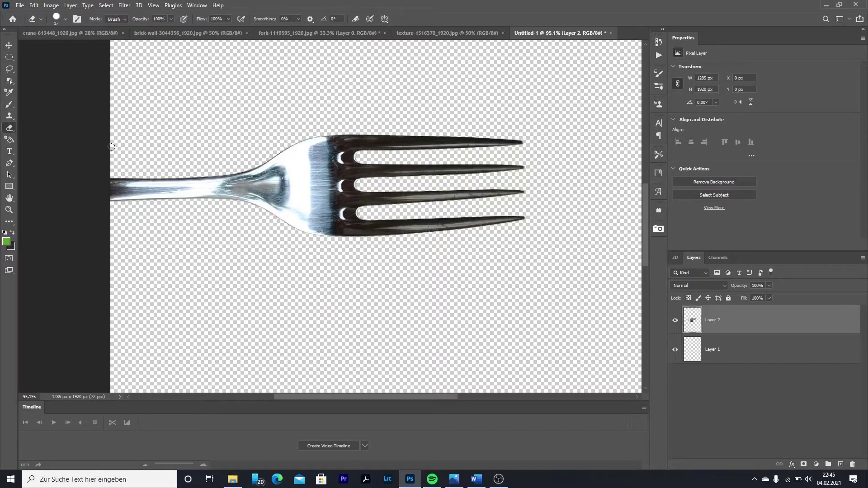
scroll(112, 147, "down", 6)
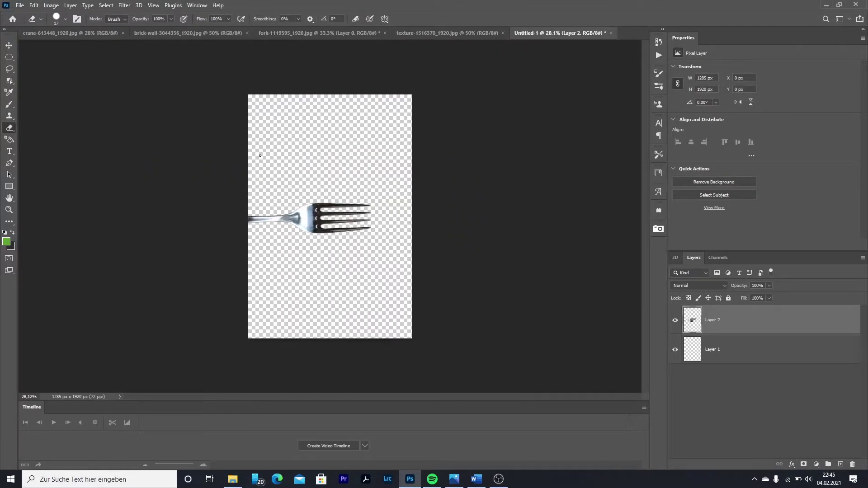
left_click_drag(452, 33, 729, 123)
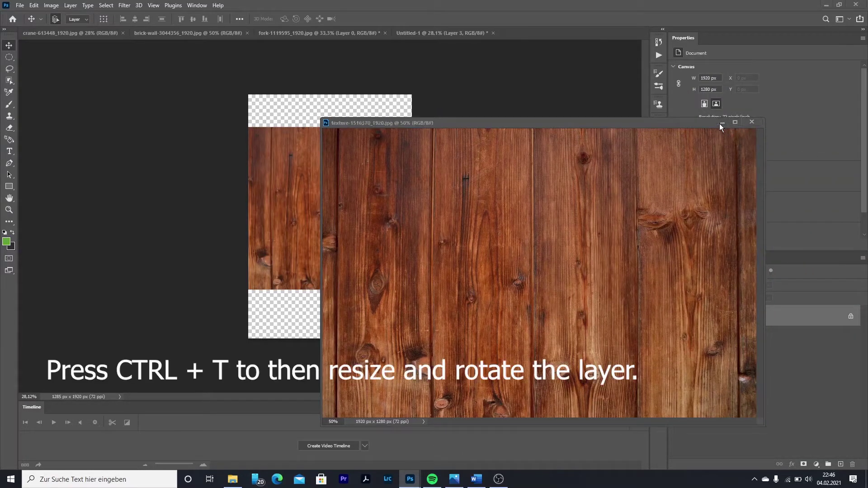
left_click(722, 122)
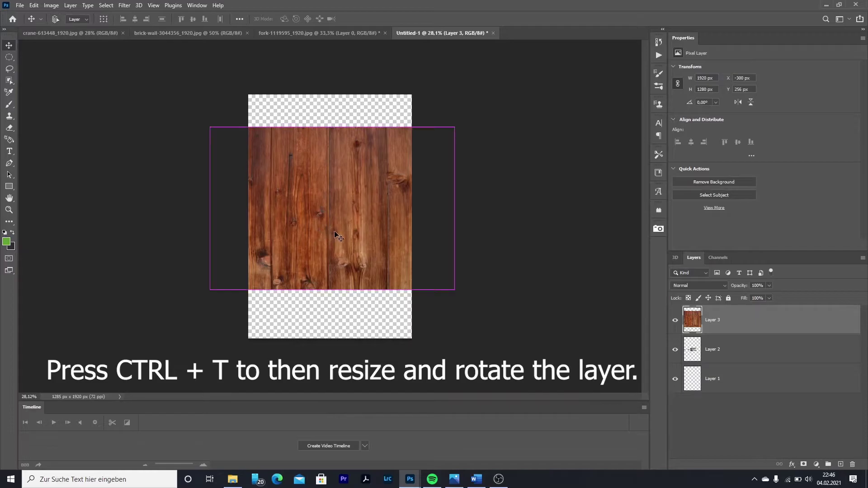
- Transform the wood texture (rotated 90°, scaled to fill) and drag Layer 3 beneath Layer 2
key("ctrl+t")
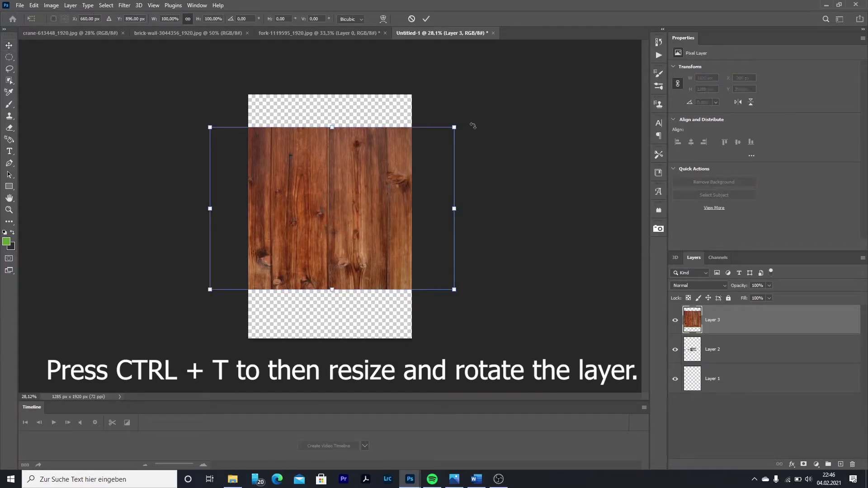
left_click_drag(472, 126, 240, 65)
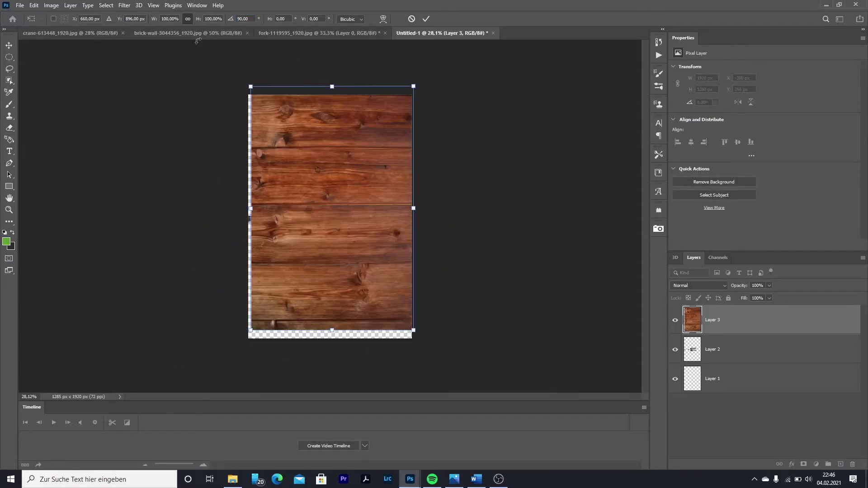
left_click_drag(299, 172, 300, 176)
left_click_drag(412, 333, 414, 348)
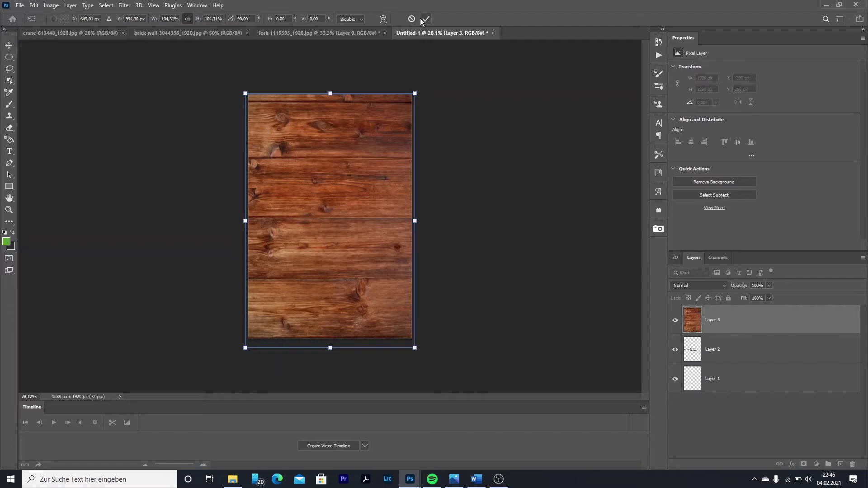
left_click(423, 19)
left_click_drag(695, 303, 740, 362)
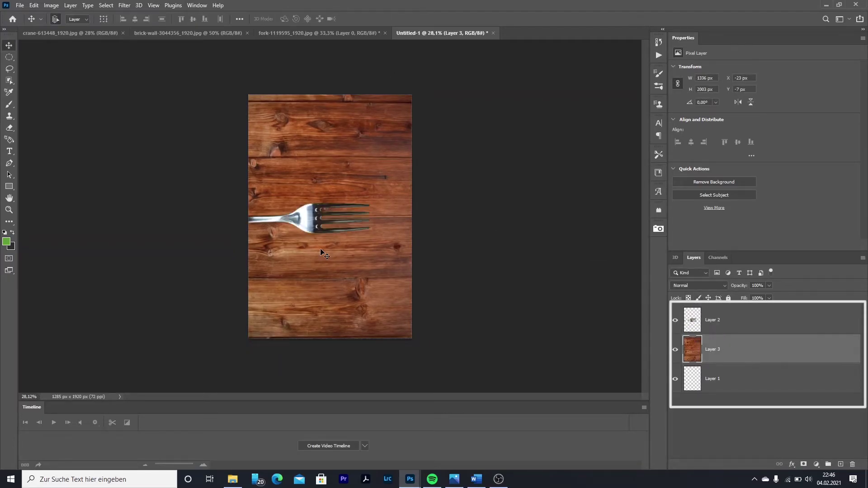
- Unlock the ibis photo's background layer as Layer 0
left_click(70, 33)
double_click(769, 322)
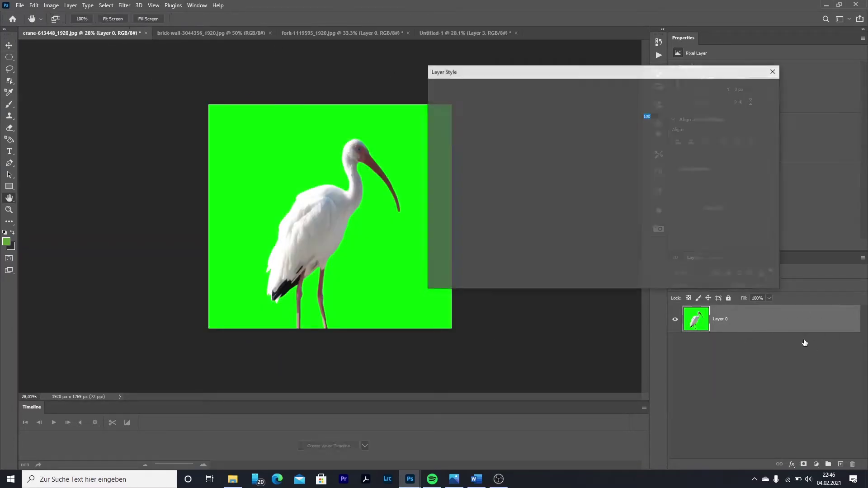
key("Return")
- Create a new document with Transparent background contents
left_click(19, 6)
left_click(32, 16)
left_click(452, 209)
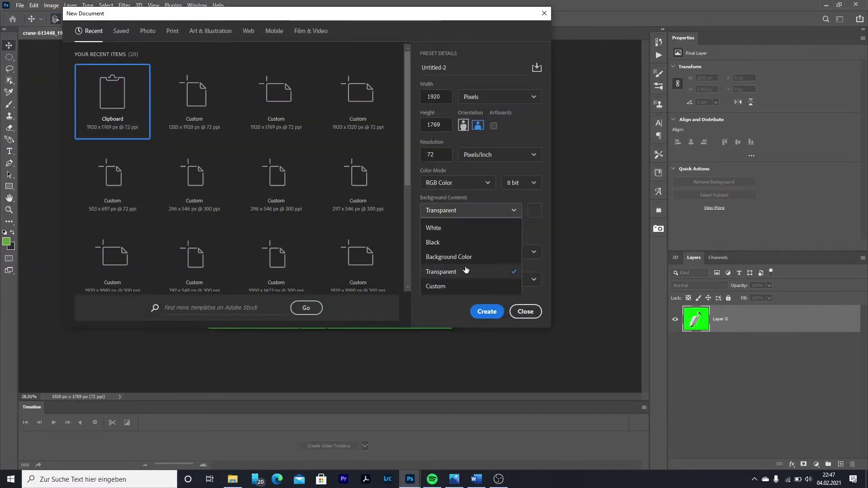
left_click(443, 273)
left_click(486, 310)
- Select the ibis's green background with Color Range and delete it
left_click(106, 5)
left_click(156, 116)
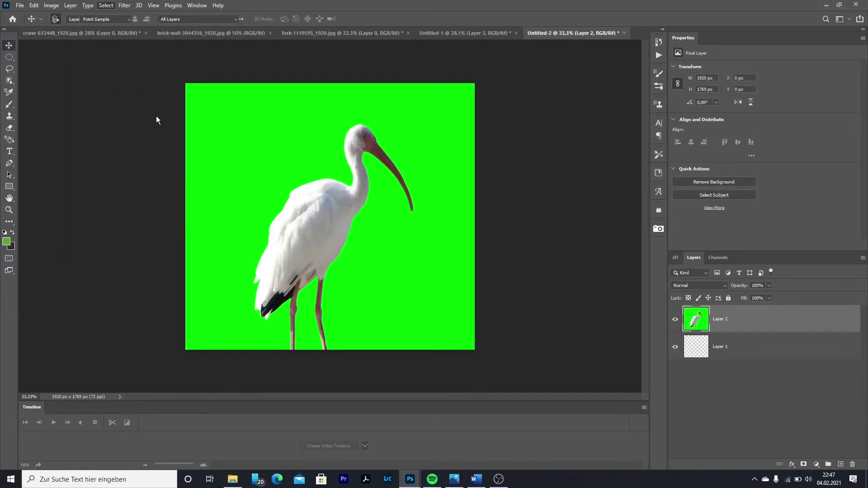
left_click(619, 233)
key("shift")
scroll(392, 275, "up", 2)
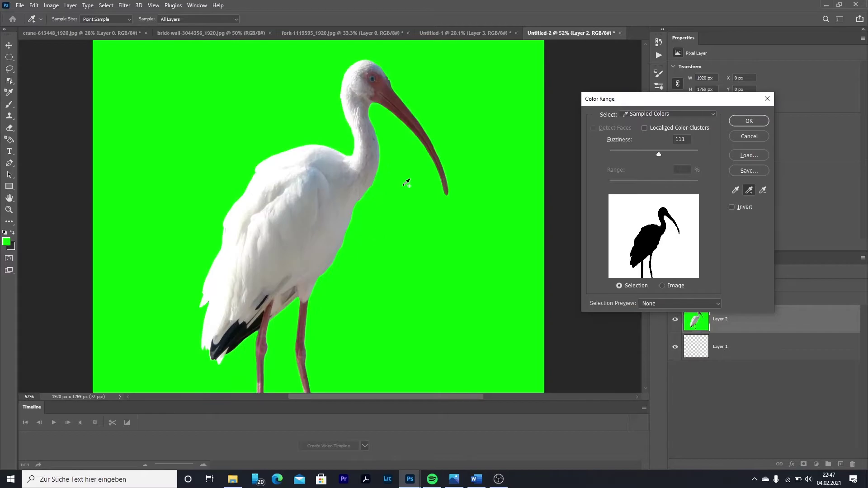
left_click(748, 121)
key("Delete")
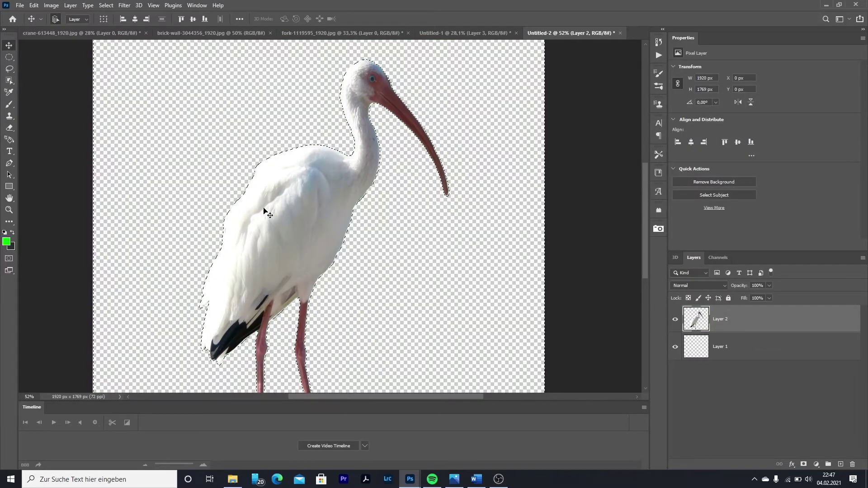
- Zoom into the ibis edge and Color Range–select two green fringe shades at fuzziness 102
scroll(237, 172, "up", 3)
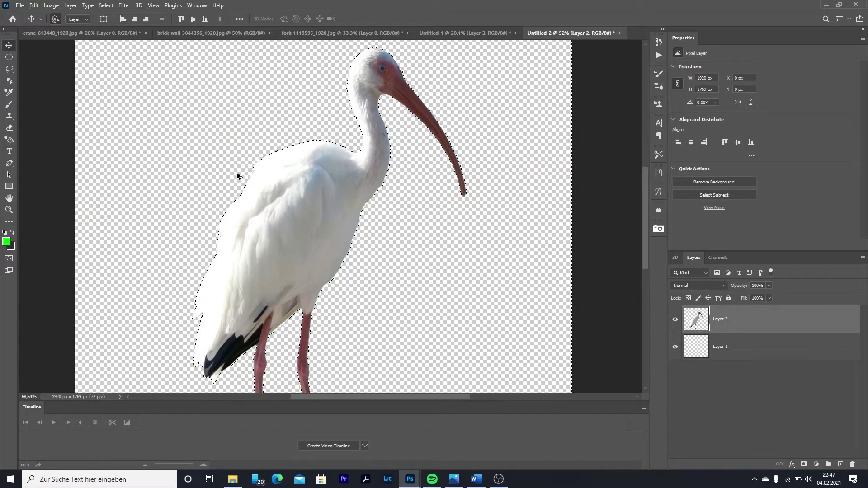
scroll(237, 176, "up", 8)
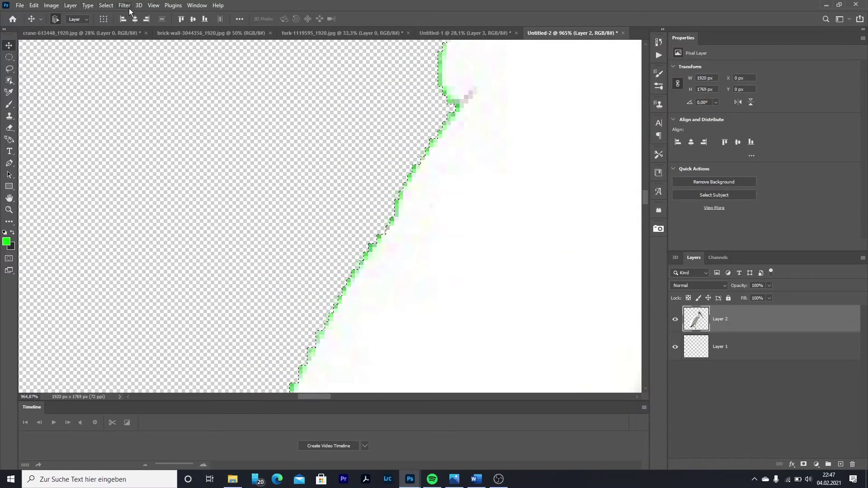
left_click(106, 5)
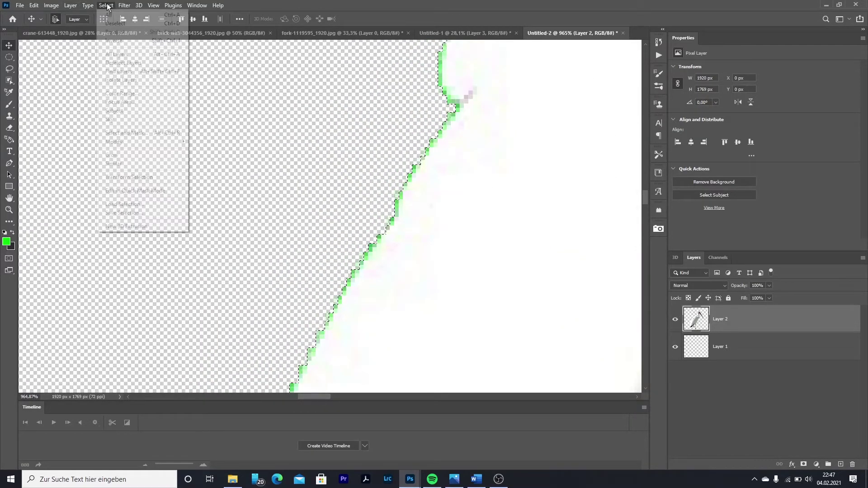
left_click(128, 93)
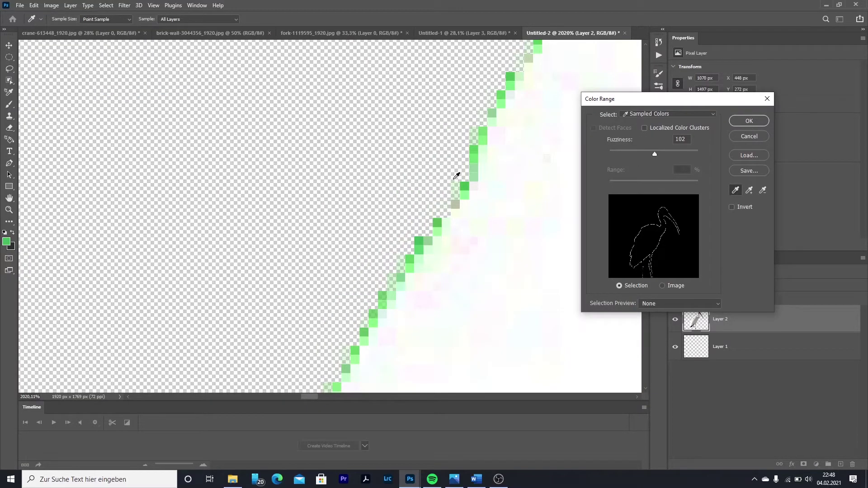
left_click(475, 159)
left_click(747, 190)
left_click(473, 134)
left_click(739, 121)
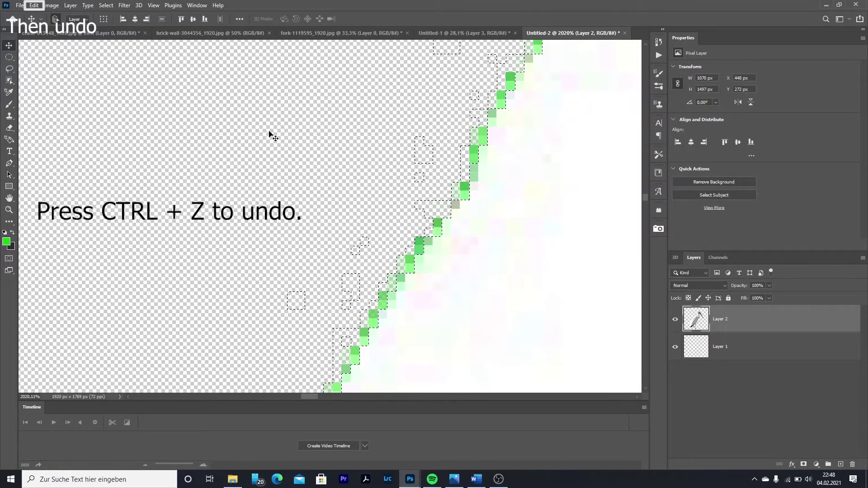
- Delete the selected green fringe pixels and deselect
key("m")
key("Delete")
key("ctrl+d")
- Reselect leftover fringe with Color Range at lowered fuzziness, then deselect
left_click(105, 8)
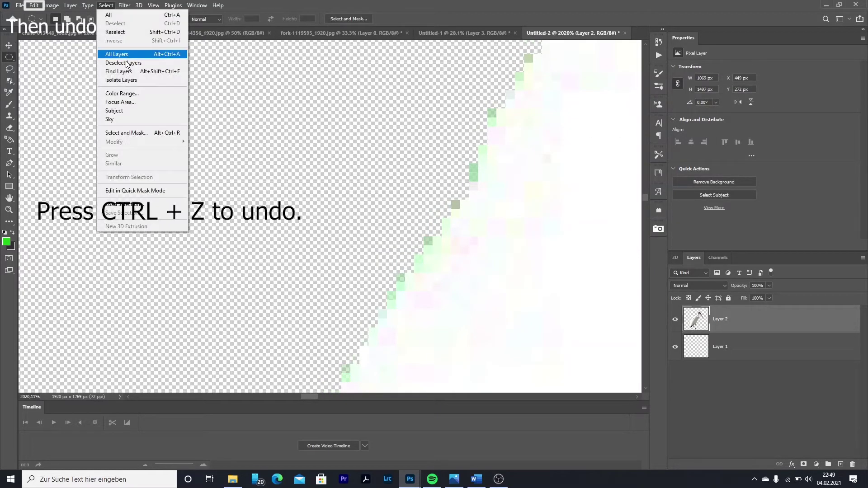
left_click(141, 93)
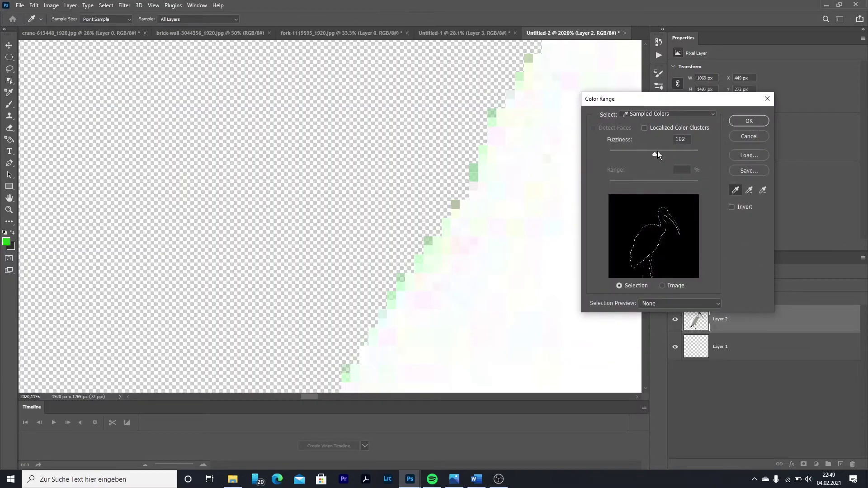
left_click_drag(654, 154, 651, 154)
left_click(749, 190)
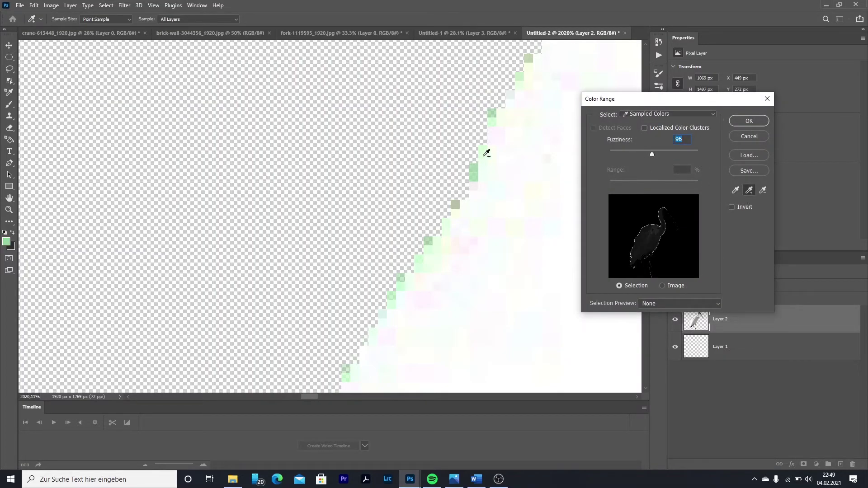
left_click(486, 153)
left_click_drag(651, 154, 622, 156)
left_click(749, 120)
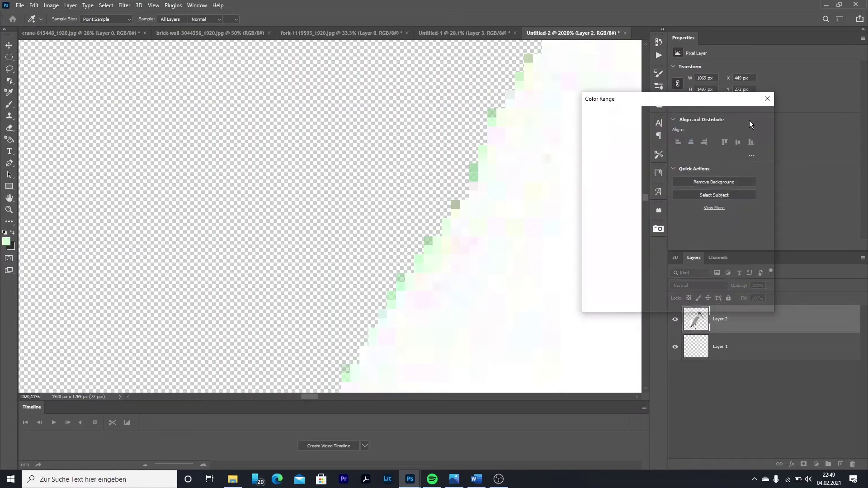
right_click(443, 199)
left_click(458, 203)
- Color Range–select the remaining faint green pixels at fuzziness 24
left_click(106, 5)
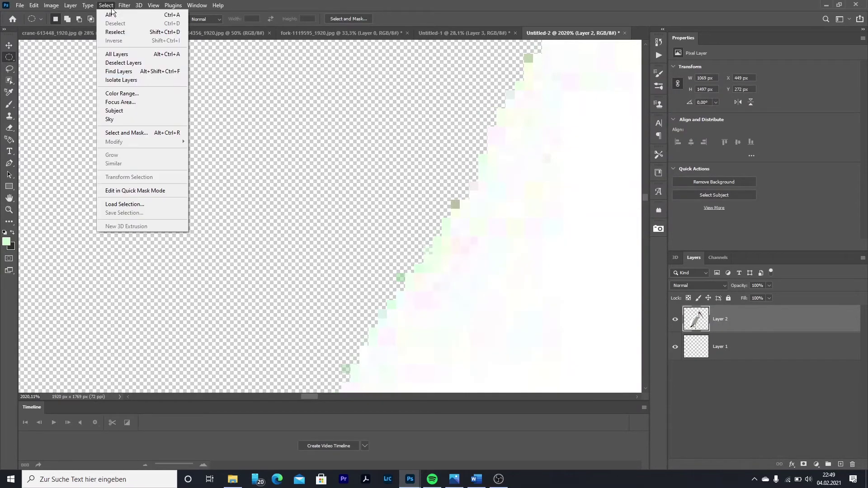
left_click(119, 83)
left_click(748, 191)
left_click(441, 240)
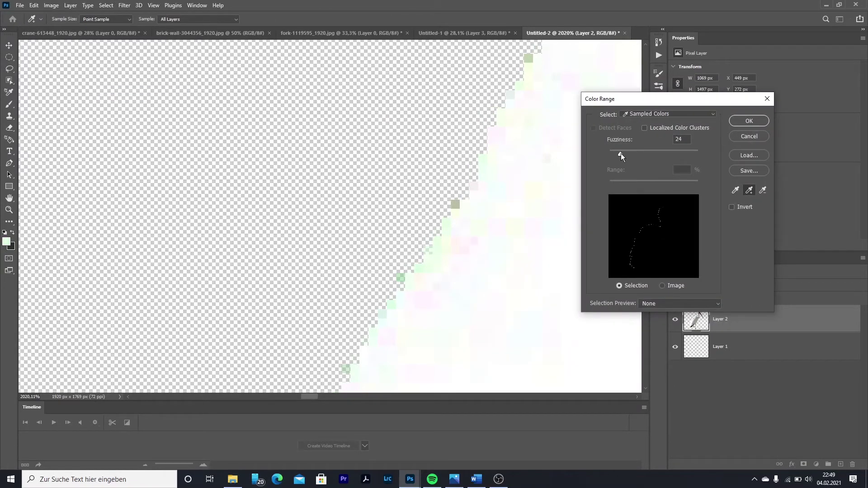
left_click(749, 120)
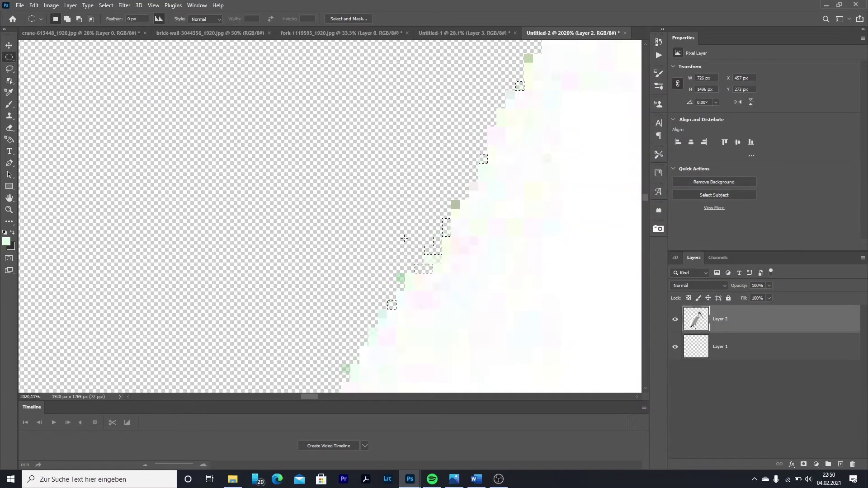
- Drag the red brick wall image into the Untitled-2 ibis document
scroll(404, 238, "down", 15)
left_click_drag(210, 33, 601, 74)
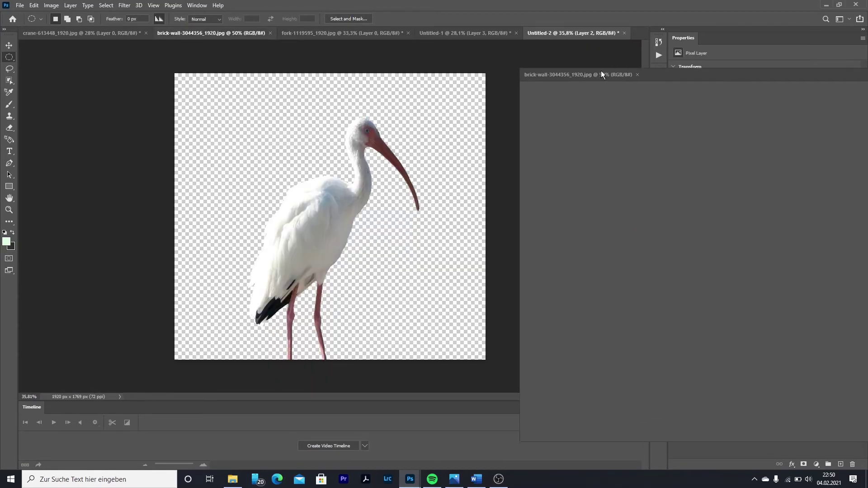
key("v")
left_click_drag(648, 93, 329, 161)
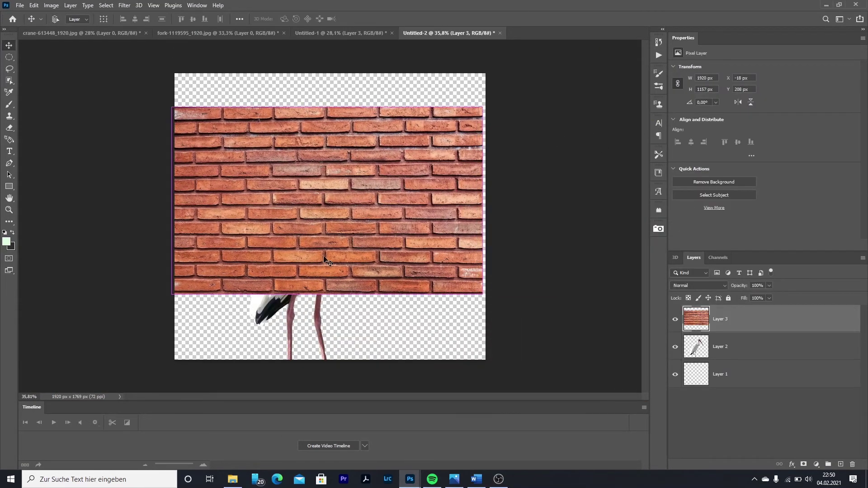
- Scale the brick wall to cover the canvas and move Layer 3 beneath the ibis
key("ctrl+t")
left_click_drag(483, 293, 642, 364)
left_click(426, 18)
left_click_drag(723, 319, 762, 362)
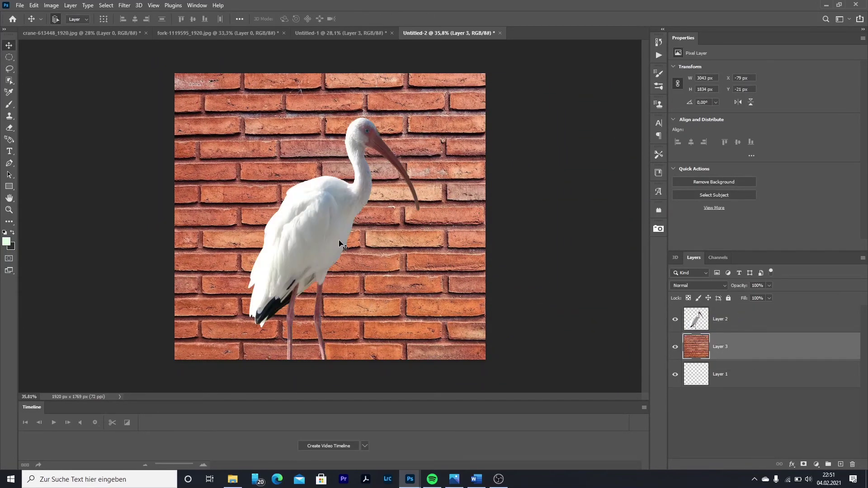